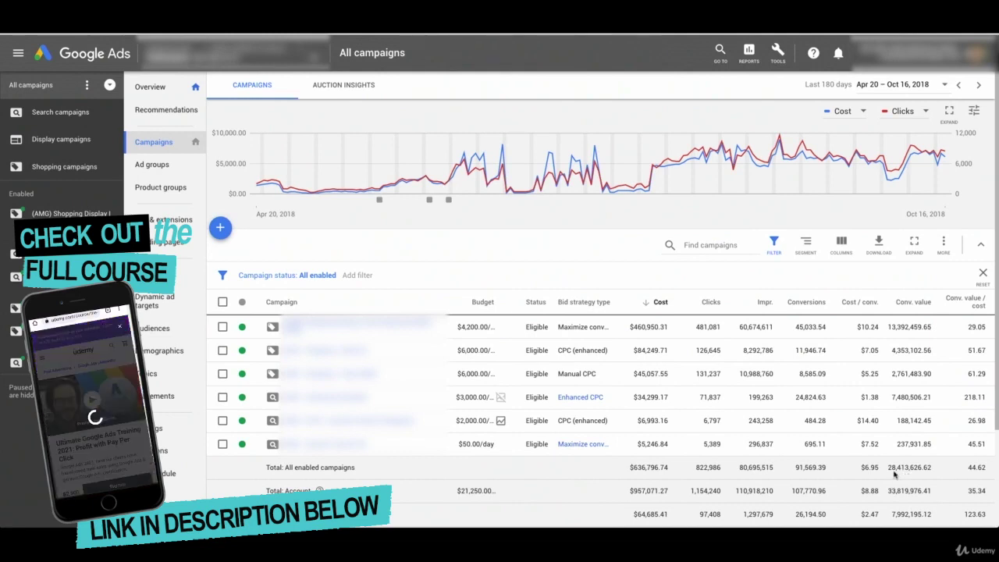
Step: Open the Locations page for all campaigns to view the targeted locations
{"action": "mouse_move", "coordinate": [896, 489]}
{"action": "left_mouse_down"}
{"action": "mouse_move", "coordinate": [932, 491]}
{"action": "mouse_move", "coordinate": [887, 490]}
{"action": "left_mouse_up"}
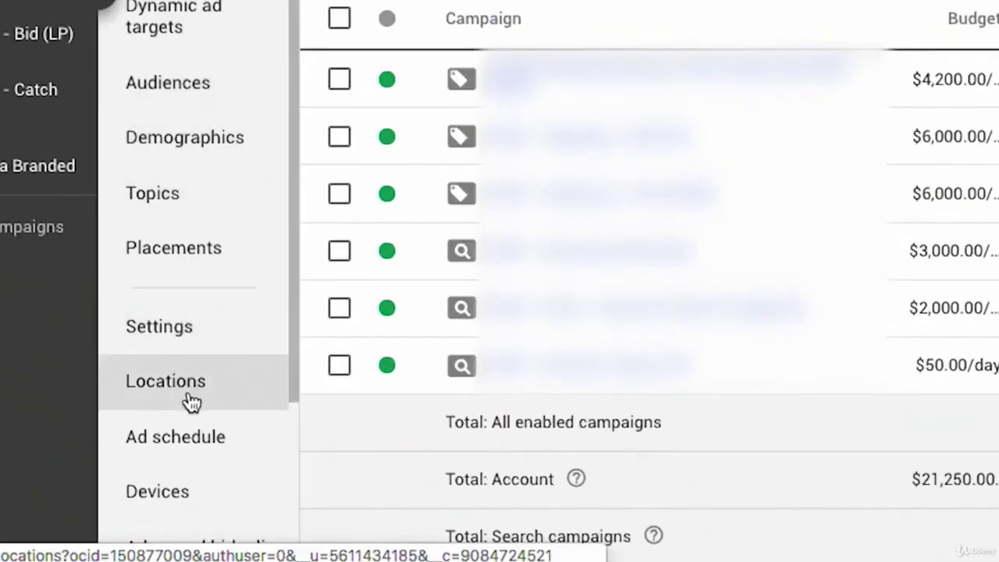
{"action": "scroll", "coordinate": [191, 398], "scroll_direction": "down", "scroll_amount": 3}
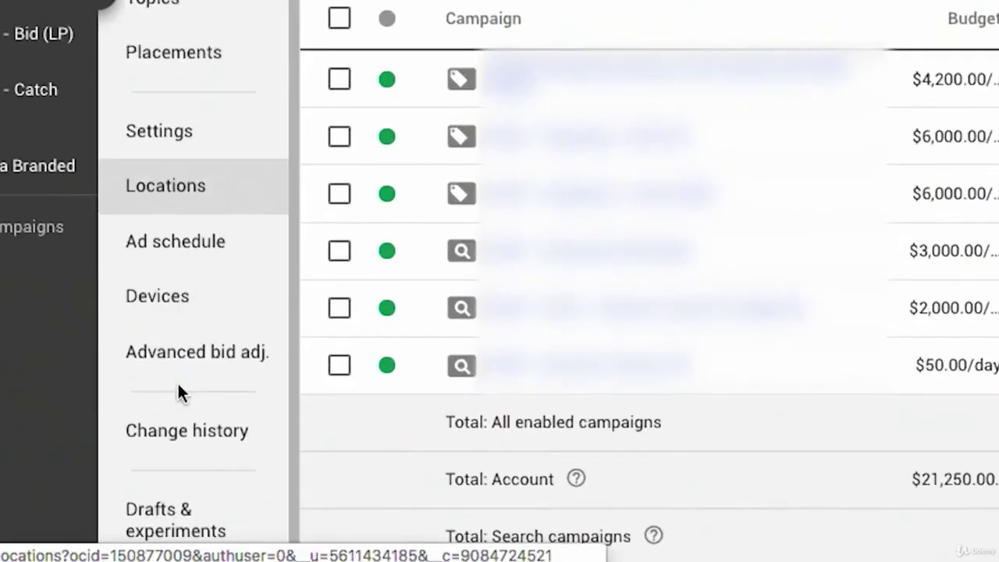
{"action": "left_click", "coordinate": [236, 195]}
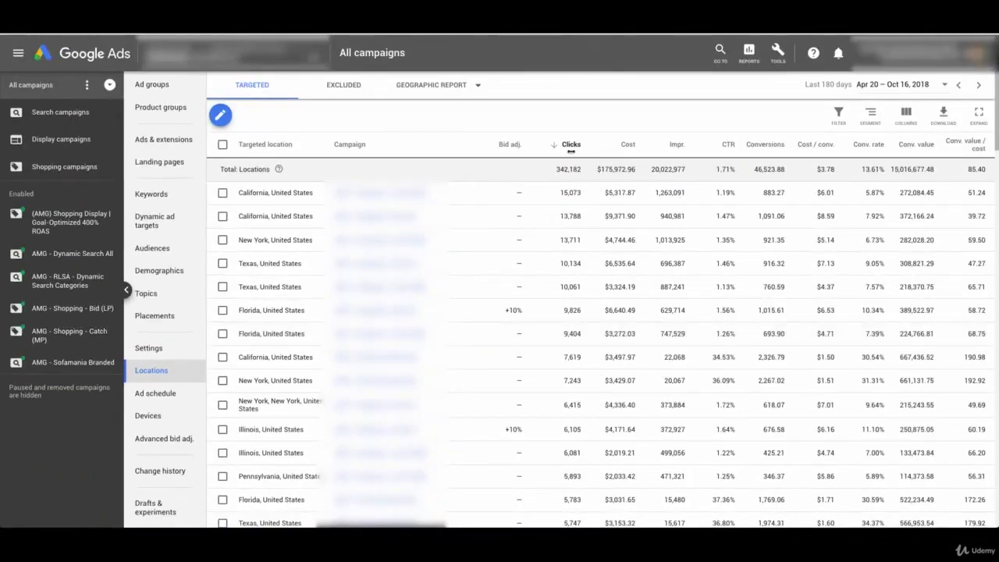
Step: Sort the targeted locations by cost, look through the list, and return the sorting to clicks
{"action": "left_click", "coordinate": [613, 149]}
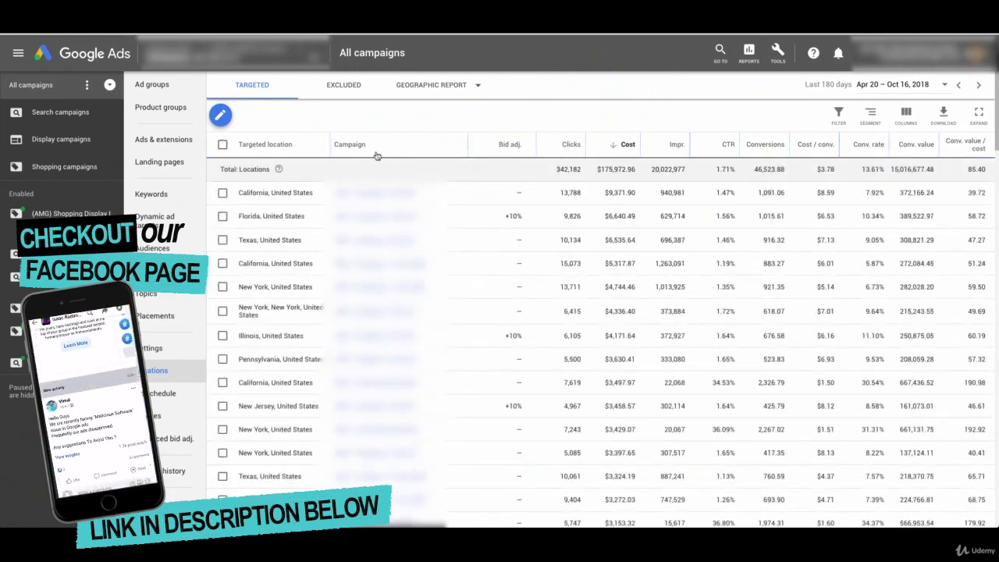
{"action": "scroll", "coordinate": [676, 379], "scroll_direction": "down", "scroll_amount": 10}
{"action": "scroll", "coordinate": [582, 315], "scroll_direction": "up", "scroll_amount": 10}
{"action": "left_click", "coordinate": [570, 146]}
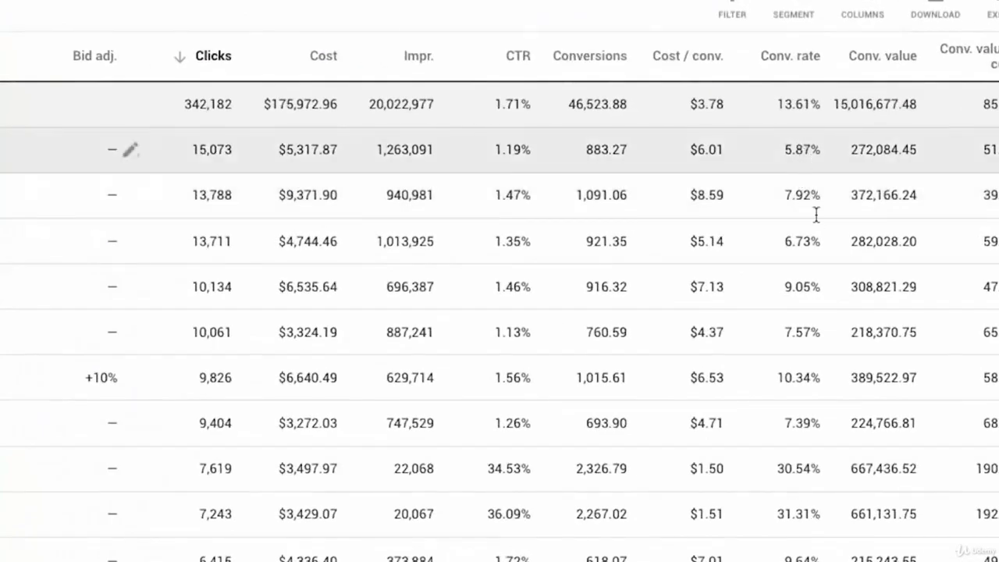
Step: Compare the second California row's conversion rate with the overall locations rate and examine its conversion value
{"action": "left_click_drag", "start_coordinate": [818, 199], "coordinate": [757, 194]}
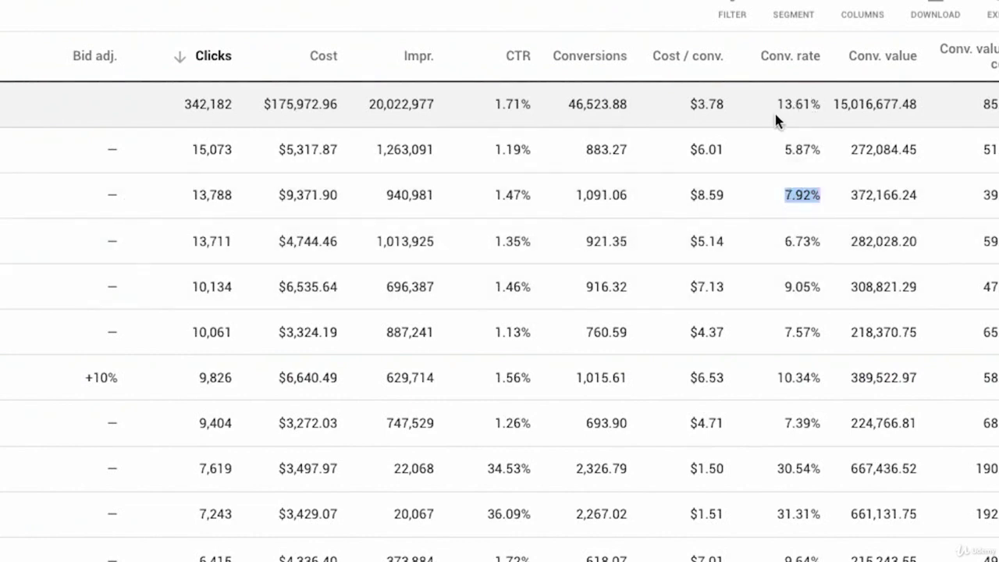
{"action": "left_click_drag", "start_coordinate": [818, 103], "coordinate": [770, 112]}
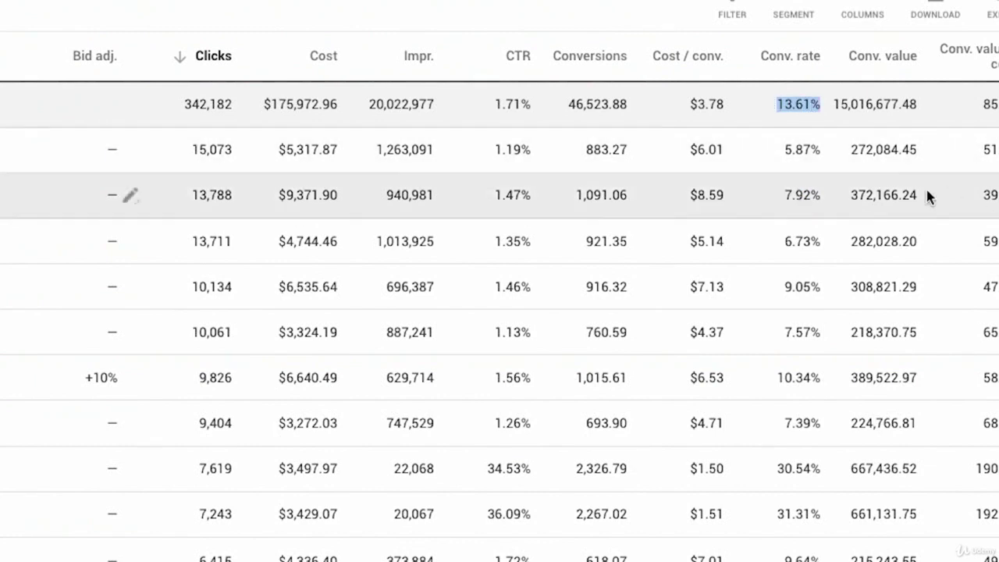
{"action": "left_click_drag", "start_coordinate": [915, 195], "coordinate": [856, 196]}
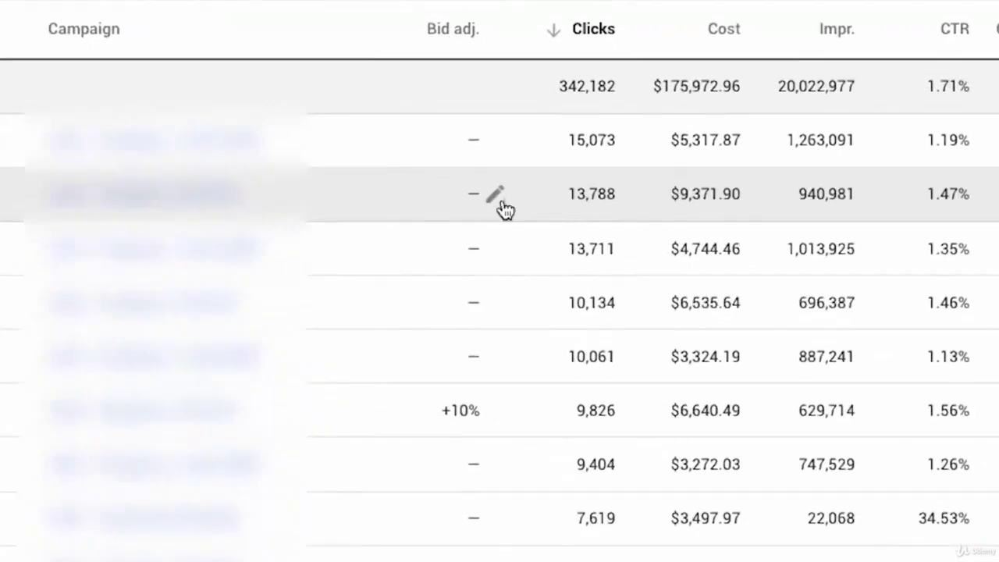
Step: Enter a 30% bid increase for the second California row in the targeted locations
{"action": "left_click", "coordinate": [528, 211]}
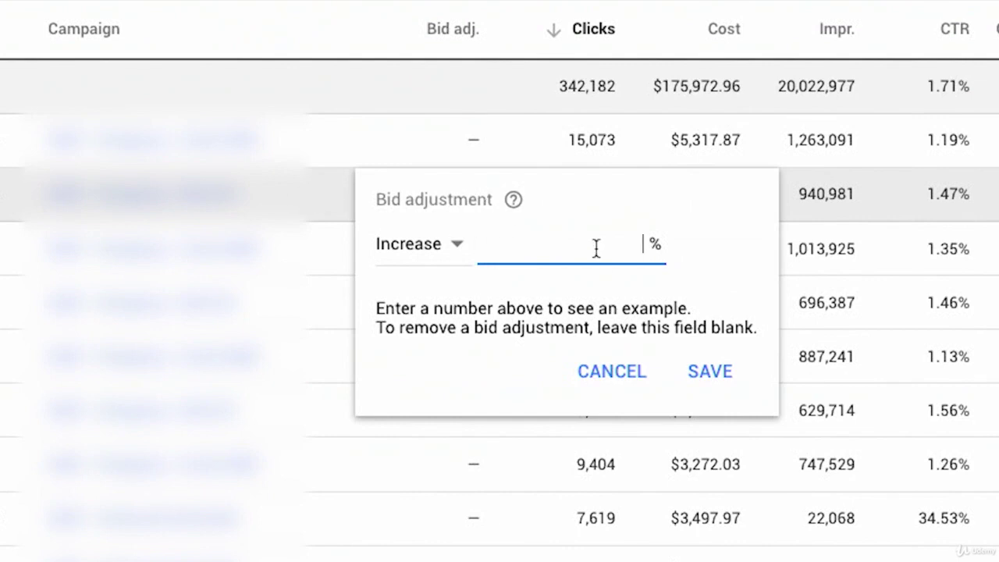
{"action": "type", "text": "30"}
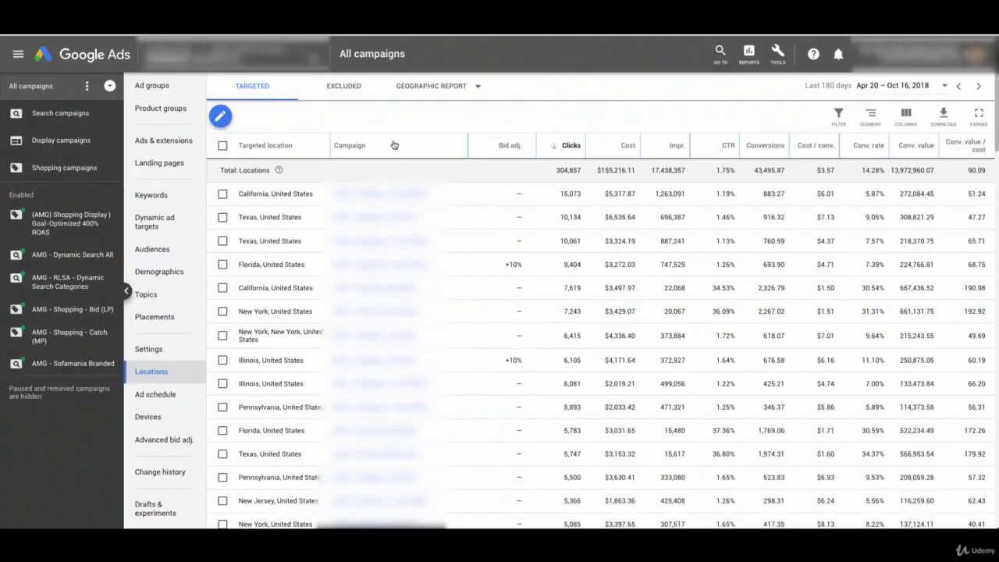
Step: View the excluded locations and open the Geographic report to look through the US regions that triggered ads
{"action": "left_click", "coordinate": [356, 99]}
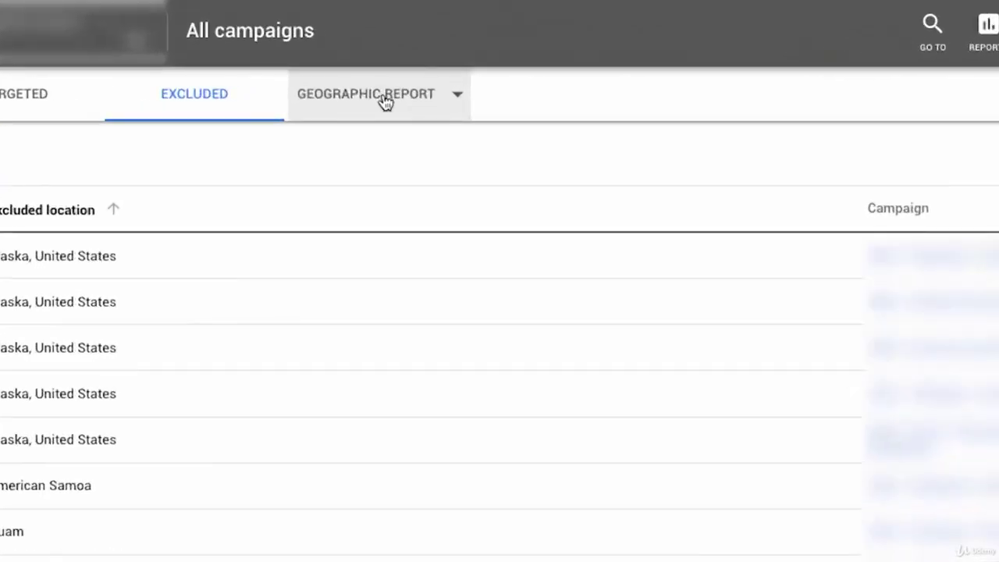
{"action": "left_click", "coordinate": [439, 90]}
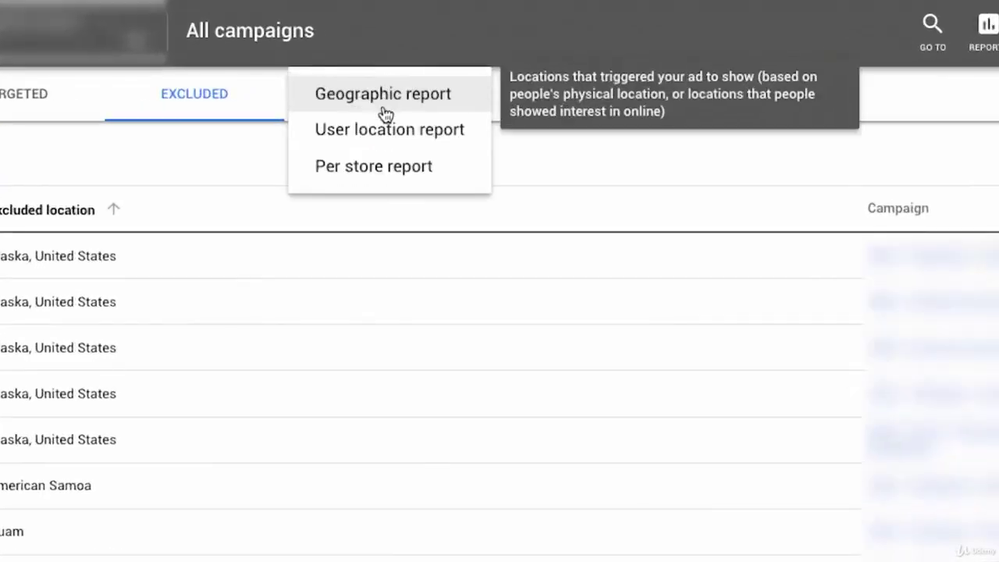
{"action": "left_click", "coordinate": [386, 114]}
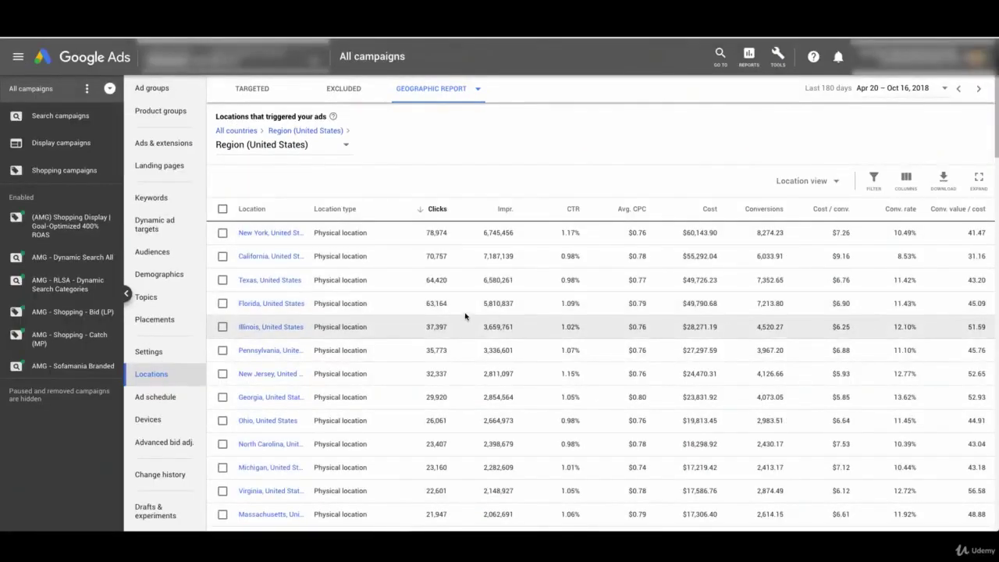
{"action": "scroll", "coordinate": [451, 395], "scroll_direction": "down", "scroll_amount": 3}
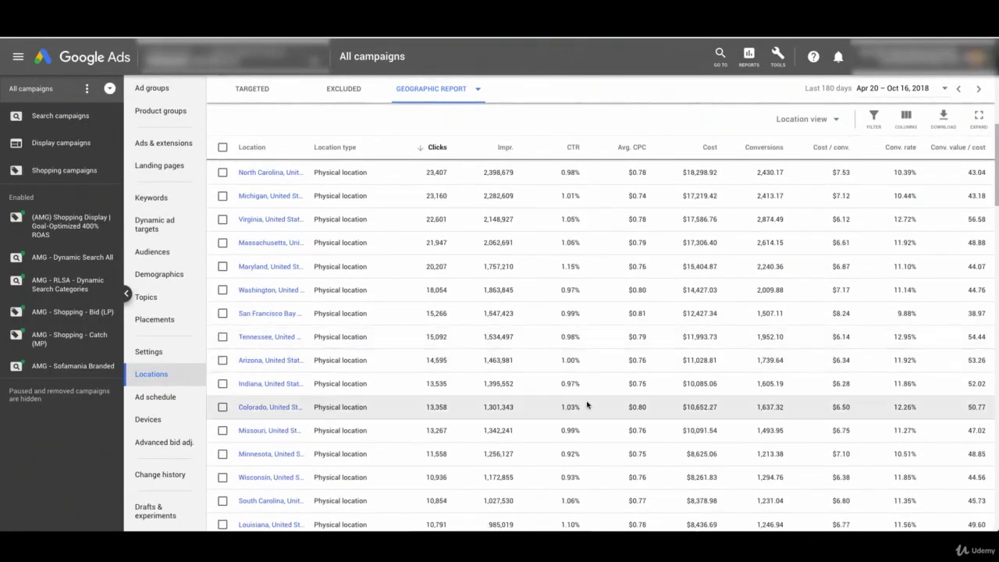
{"action": "scroll", "coordinate": [546, 399], "scroll_direction": "up", "scroll_amount": 4}
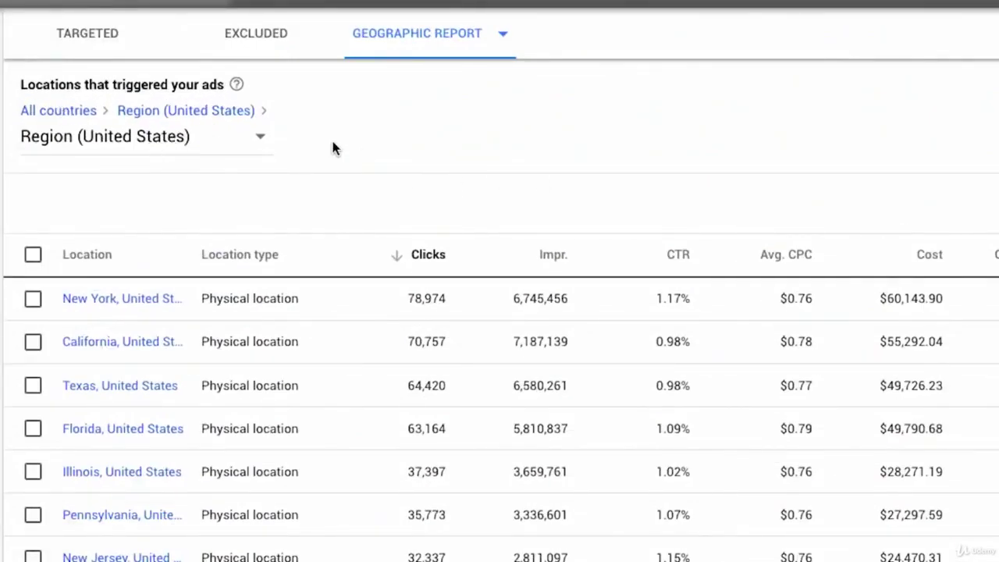
Step: Examine the geographic levels offered for the United States report, from region and state down to neighborhood and district
{"action": "left_click", "coordinate": [263, 148]}
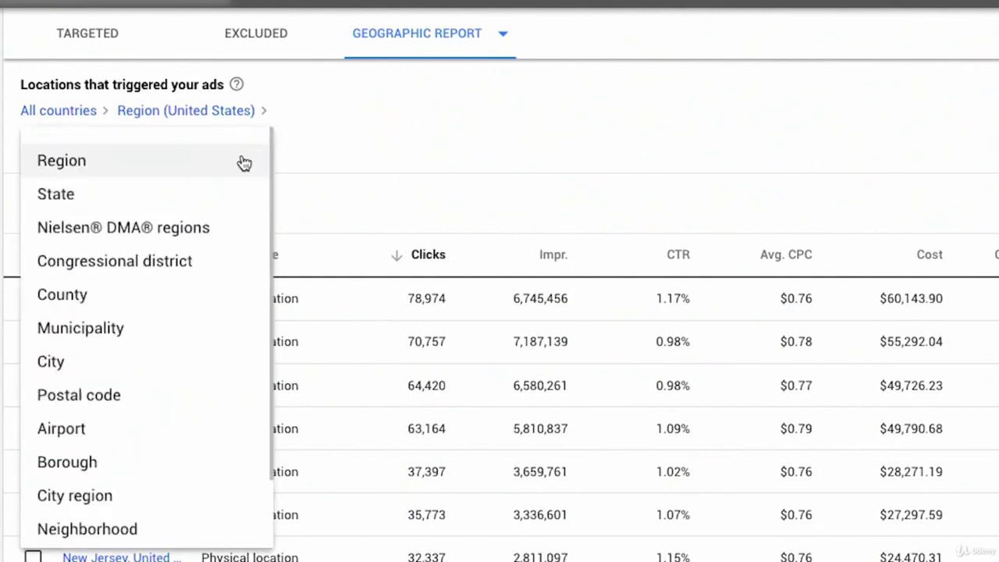
{"action": "scroll", "coordinate": [224, 500], "scroll_direction": "down", "scroll_amount": 1}
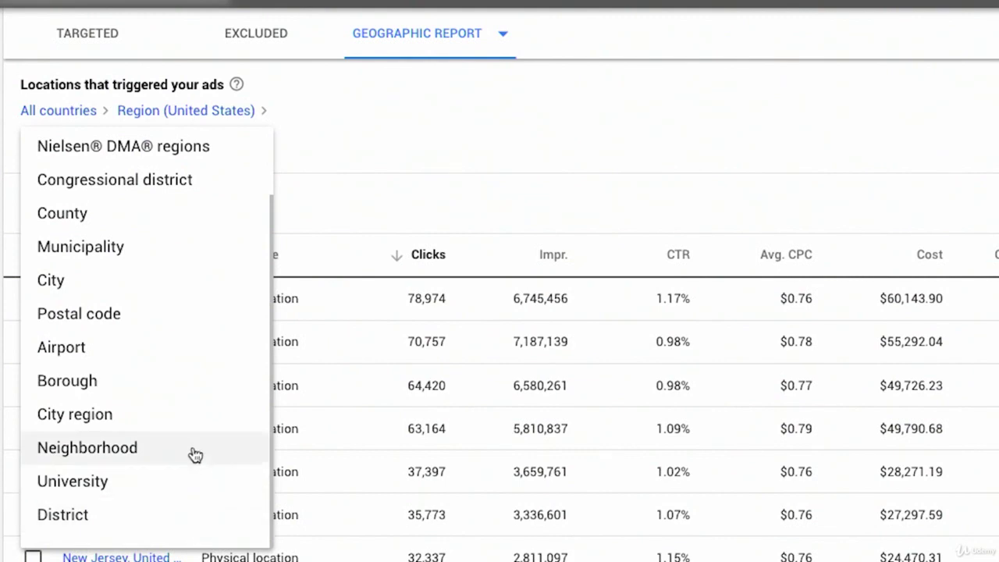
{"action": "scroll", "coordinate": [194, 457], "scroll_direction": "up", "scroll_amount": 1}
{"action": "scroll", "coordinate": [144, 393], "scroll_direction": "up", "scroll_amount": 1}
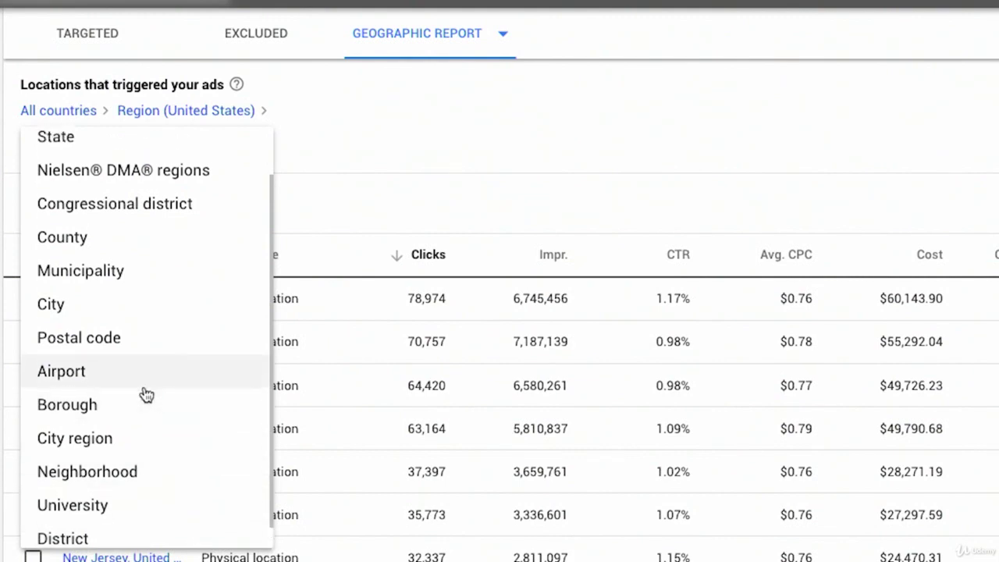
{"action": "scroll", "coordinate": [147, 393], "scroll_direction": "up", "scroll_amount": 2}
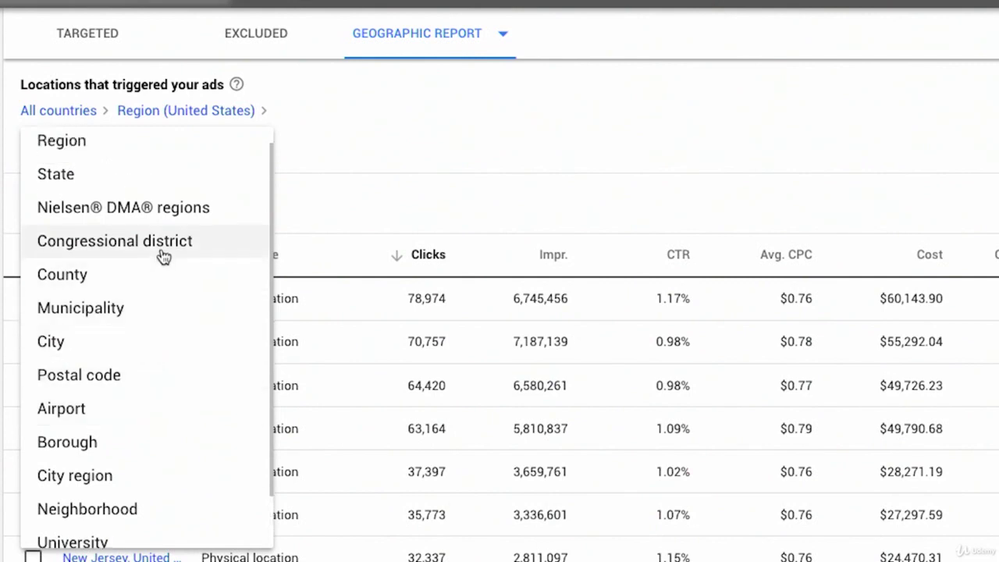
{"action": "scroll", "coordinate": [160, 257], "scroll_direction": "up", "scroll_amount": 1}
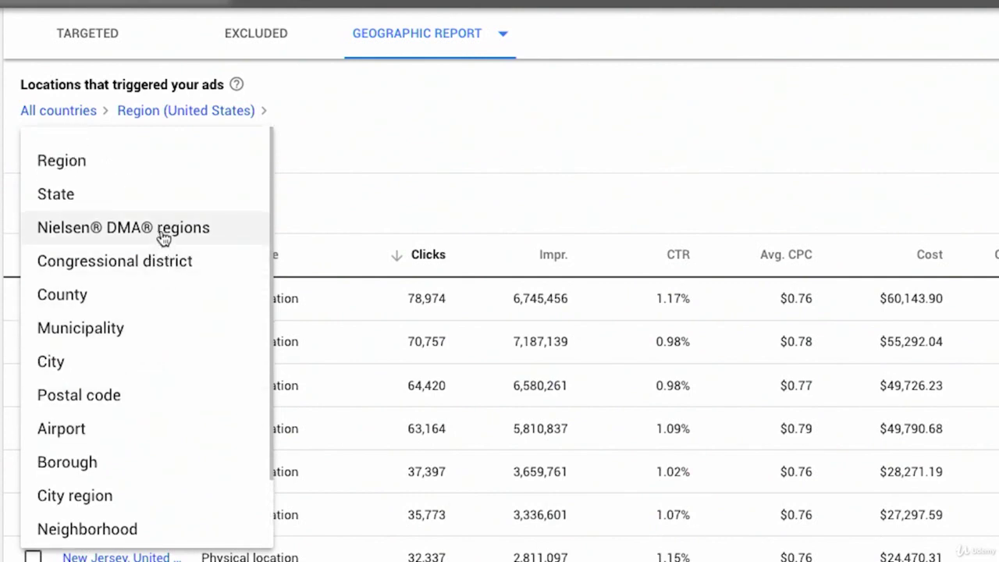
{"action": "left_click", "coordinate": [466, 177]}
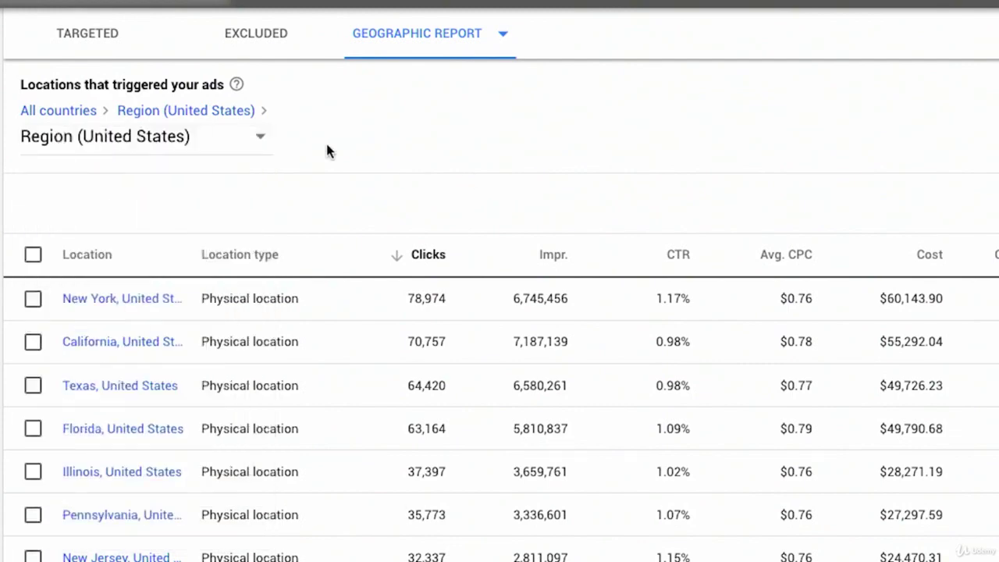
Step: Go back to all countries, break the United States down by State, and sort the states by cost
{"action": "left_click", "coordinate": [59, 112]}
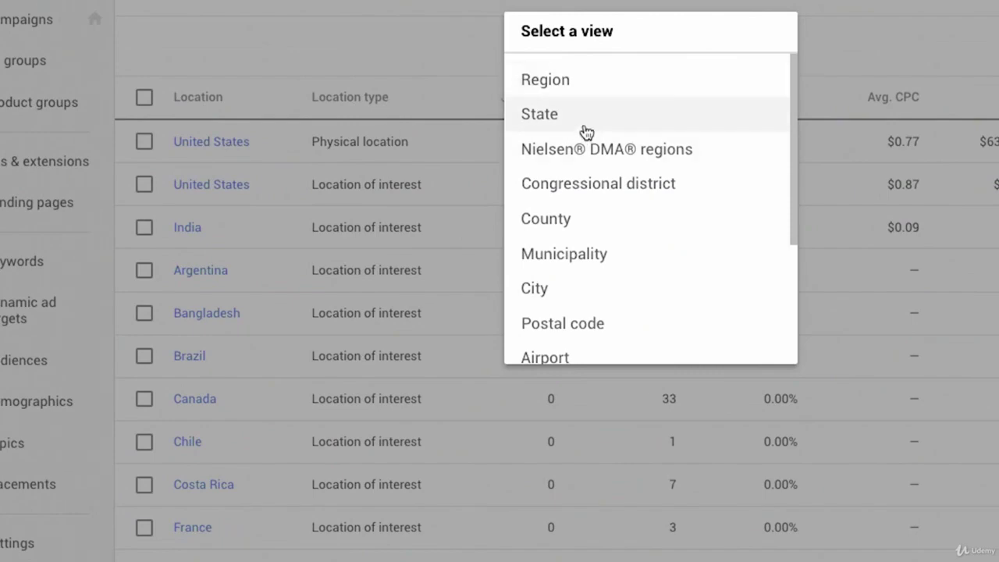
{"action": "left_click", "coordinate": [586, 127]}
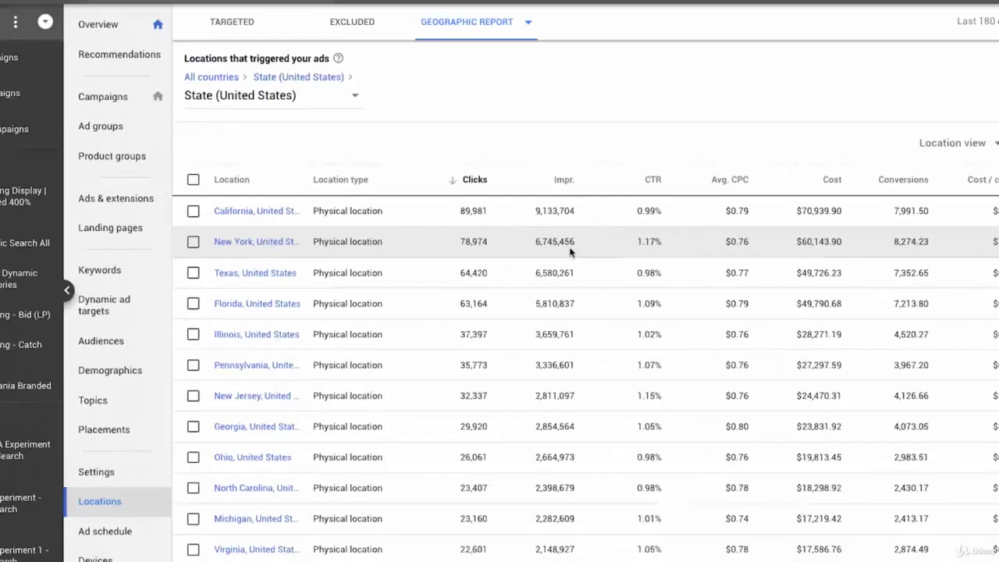
{"action": "scroll", "coordinate": [663, 355], "scroll_direction": "down", "scroll_amount": 12}
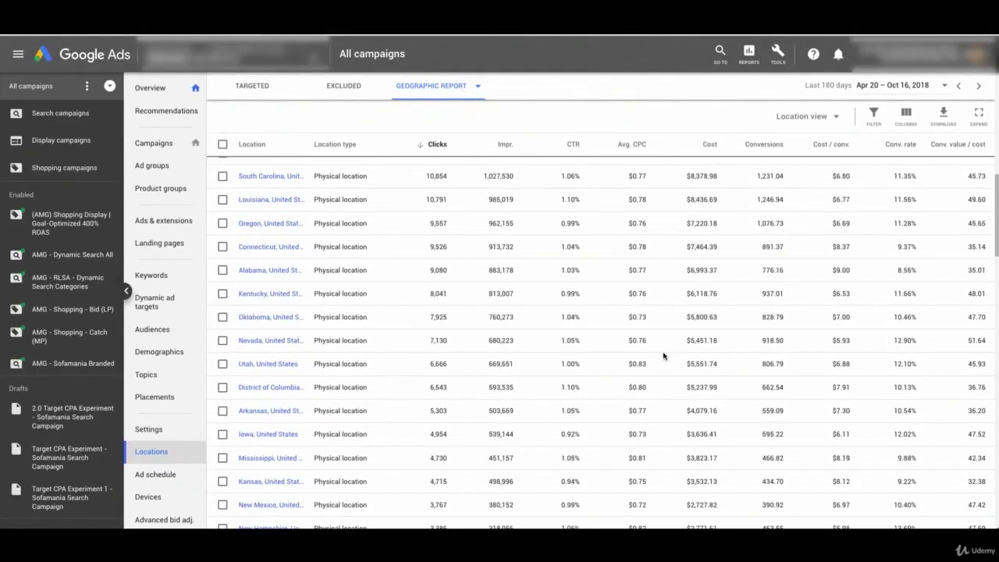
{"action": "scroll", "coordinate": [663, 369], "scroll_direction": "down", "scroll_amount": 12}
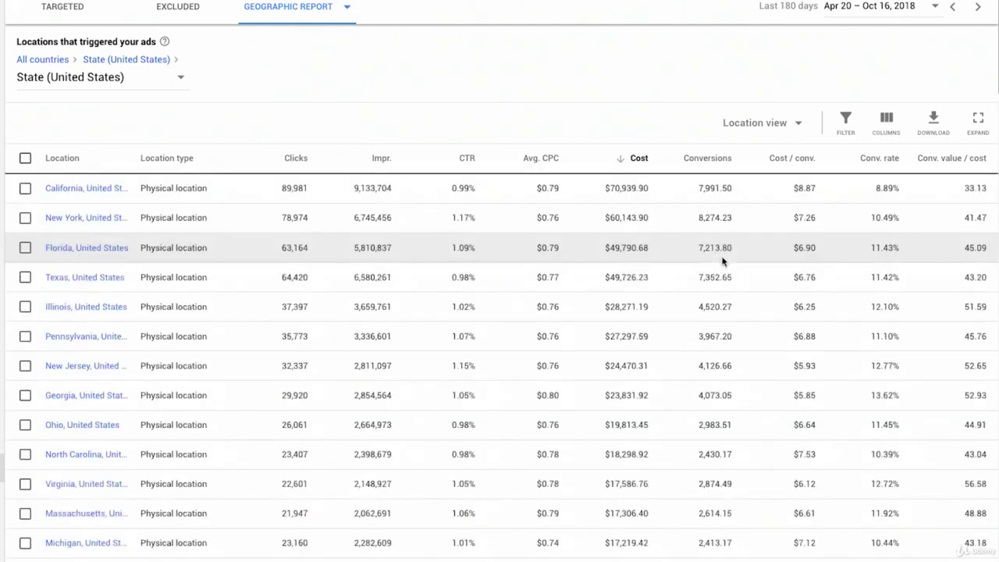
Step: Sort the states by conversion rate and compare the click and conversion figures for Vermont, Mississippi and California
{"action": "left_click", "coordinate": [877, 165]}
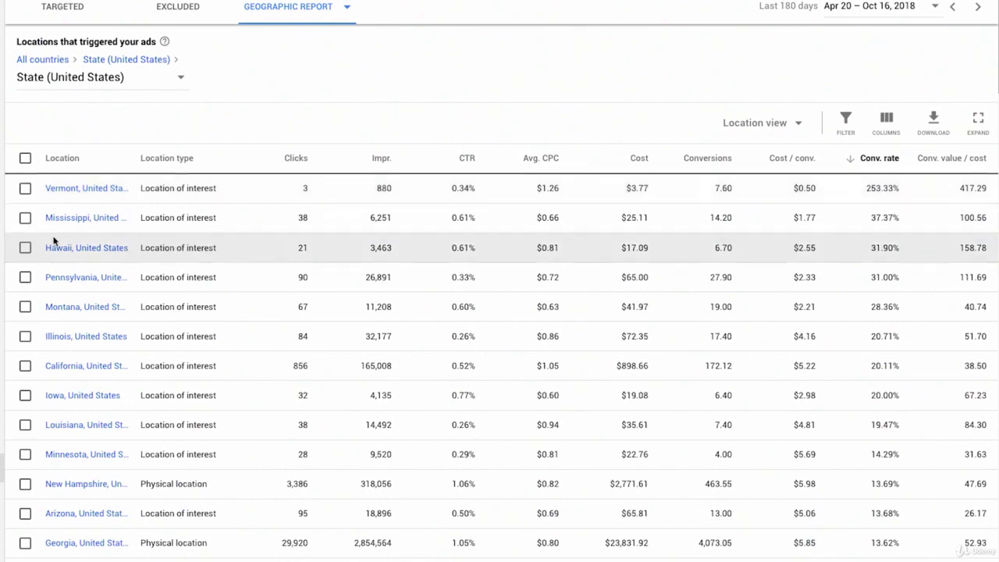
{"action": "left_click_drag", "start_coordinate": [737, 190], "coordinate": [715, 190]}
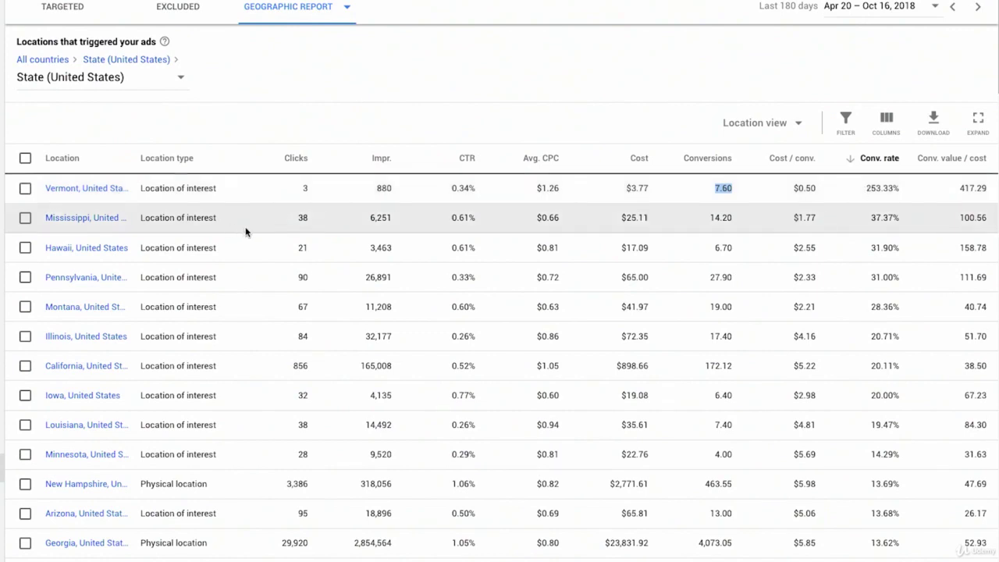
{"action": "left_click_drag", "start_coordinate": [866, 222], "coordinate": [910, 223]}
{"action": "left_click_drag", "start_coordinate": [331, 221], "coordinate": [278, 221]}
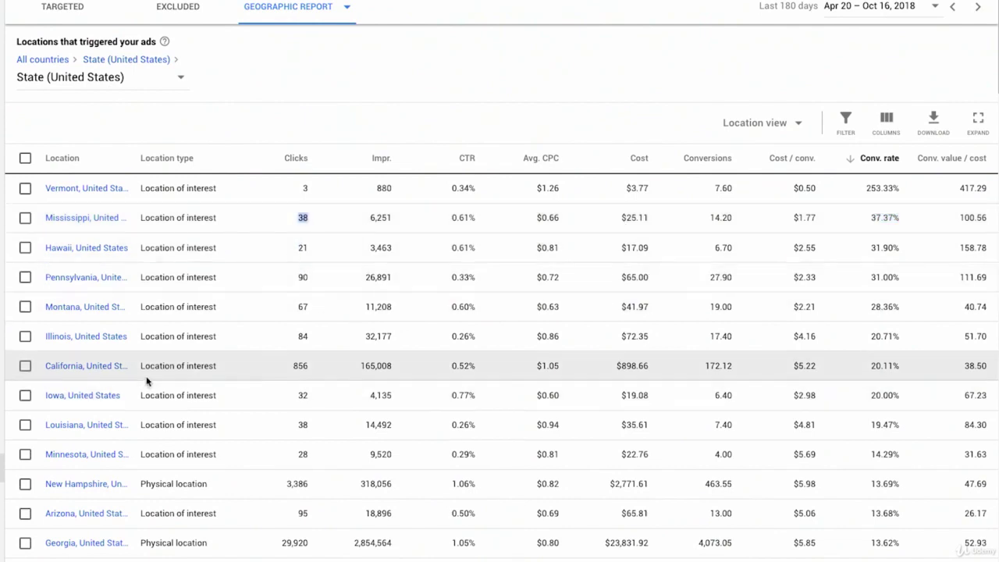
{"action": "left_click", "coordinate": [301, 366]}
{"action": "left_click_drag", "start_coordinate": [302, 366], "coordinate": [909, 365]}
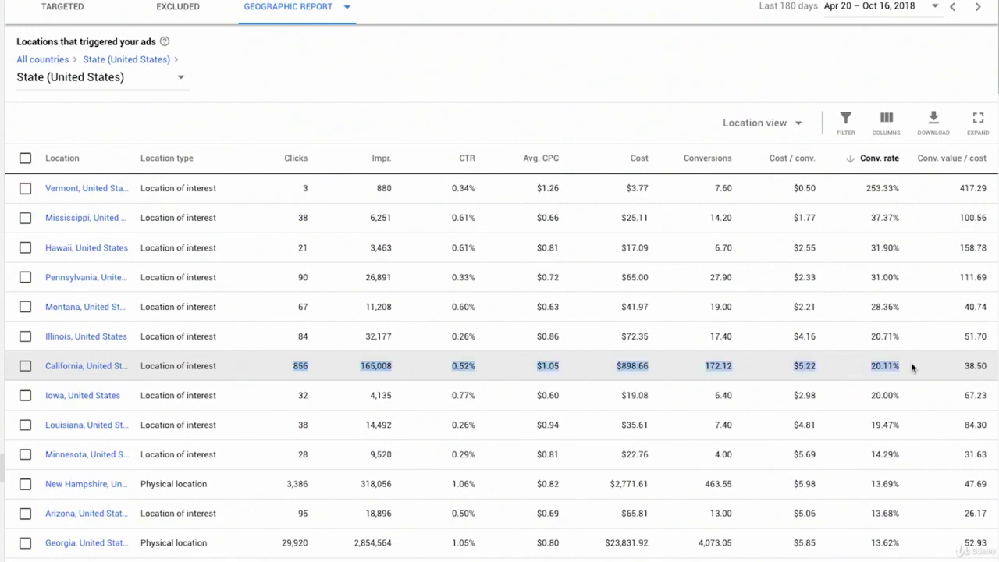
{"action": "left_click", "coordinate": [913, 371]}
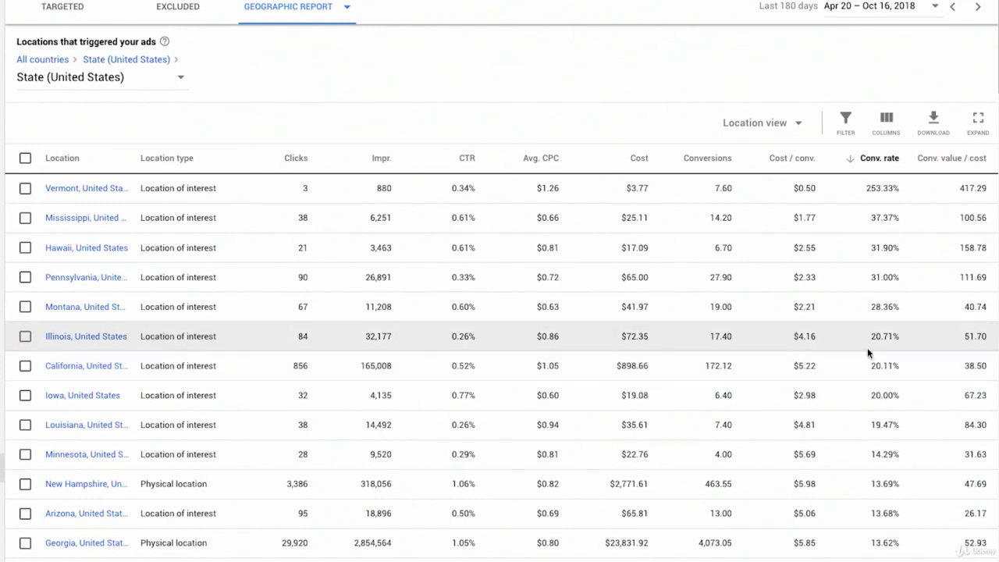
Step: Return to the targeted locations and raise the number of rows shown per page above 100
{"action": "left_click", "coordinate": [82, 6]}
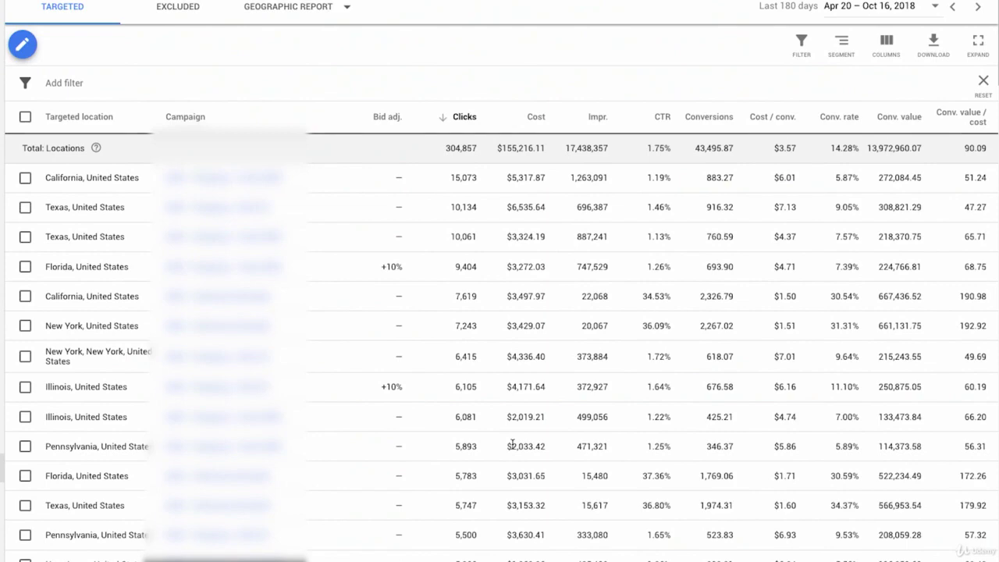
{"action": "scroll", "coordinate": [296, 350], "scroll_direction": "down", "scroll_amount": 20}
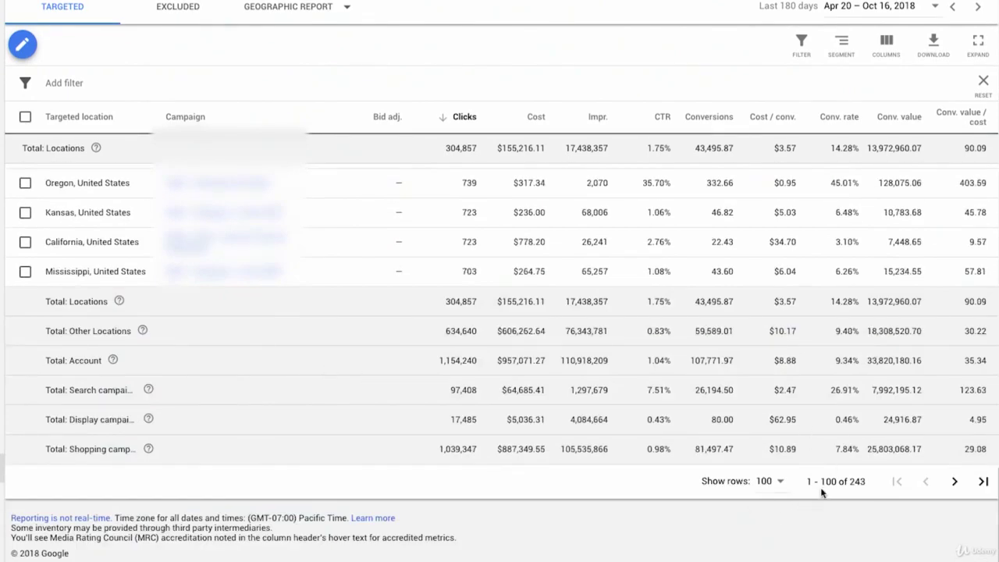
{"action": "left_click", "coordinate": [775, 481]}
{"action": "left_click", "coordinate": [789, 471]}
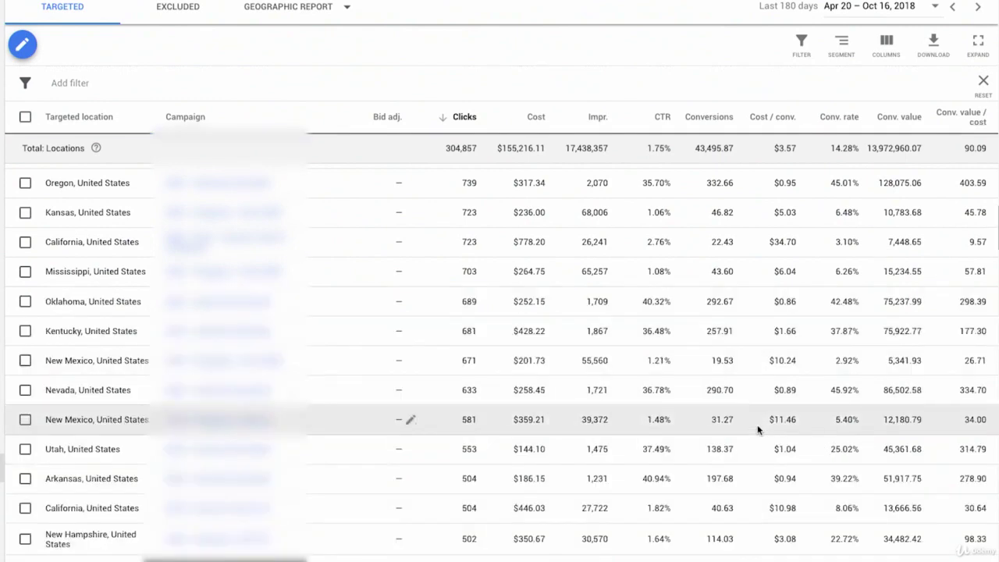
Step: Find California on the targeted locations page and select the two California rows with the most clicks
{"action": "type", "text": "California"}
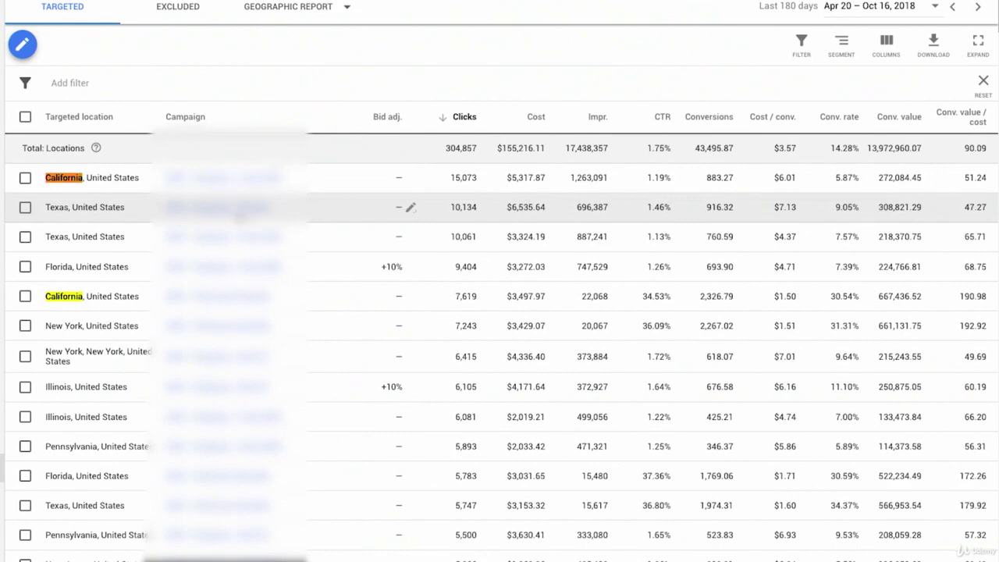
{"action": "left_click", "coordinate": [25, 178]}
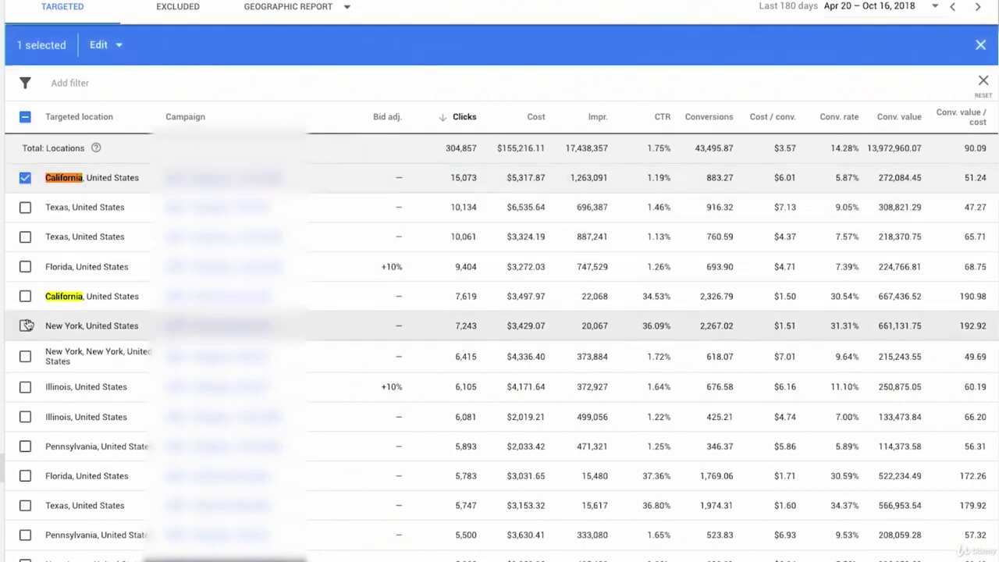
{"action": "left_click", "coordinate": [25, 296]}
{"action": "scroll", "coordinate": [201, 418], "scroll_direction": "down", "scroll_amount": 5}
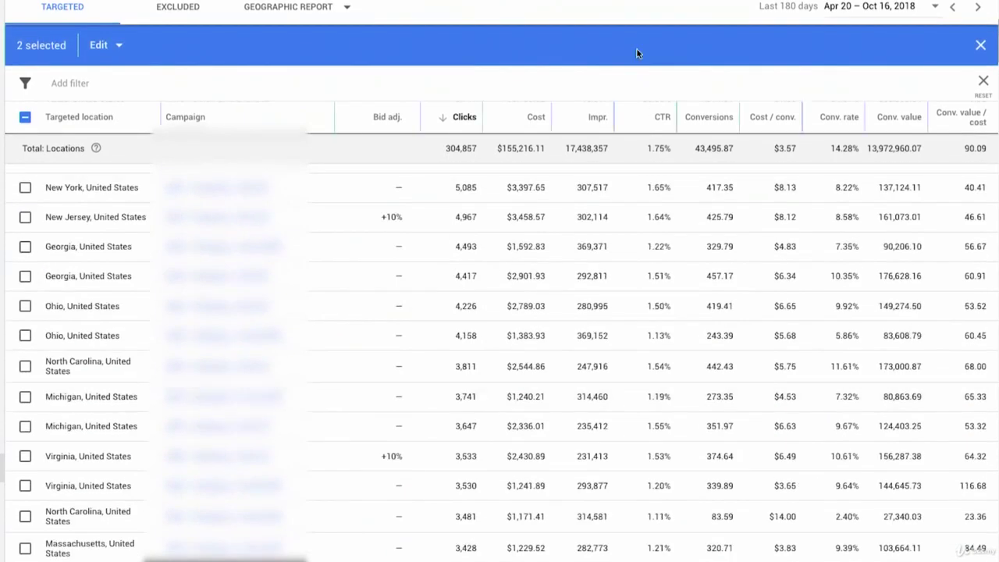
{"action": "scroll", "coordinate": [127, 257], "scroll_direction": "up", "scroll_amount": 5}
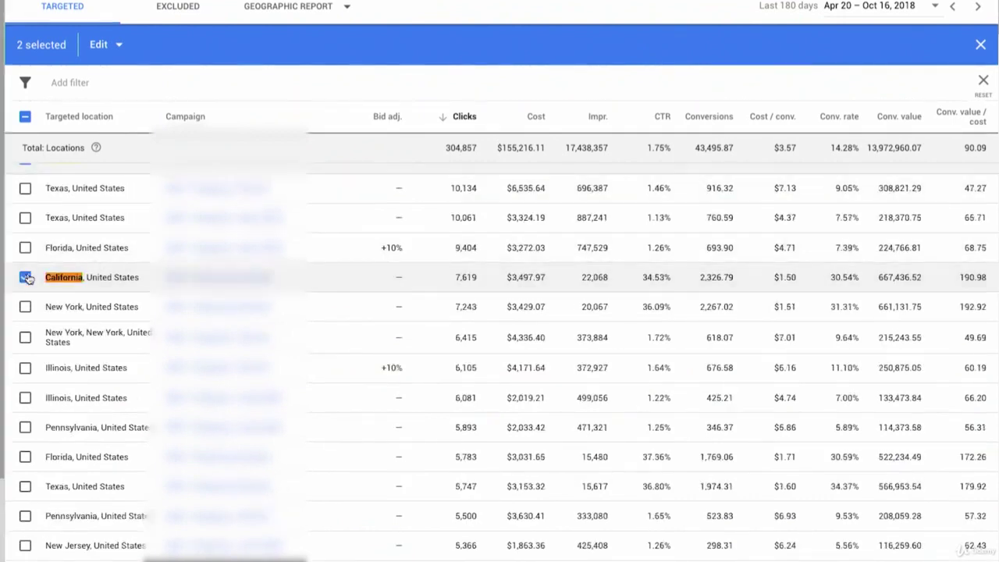
Step: Add the California rows with 723 and 504 clicks to the selection and check the rest of the list for further matches
{"action": "scroll", "coordinate": [499, 351], "scroll_direction": "down", "scroll_amount": 10}
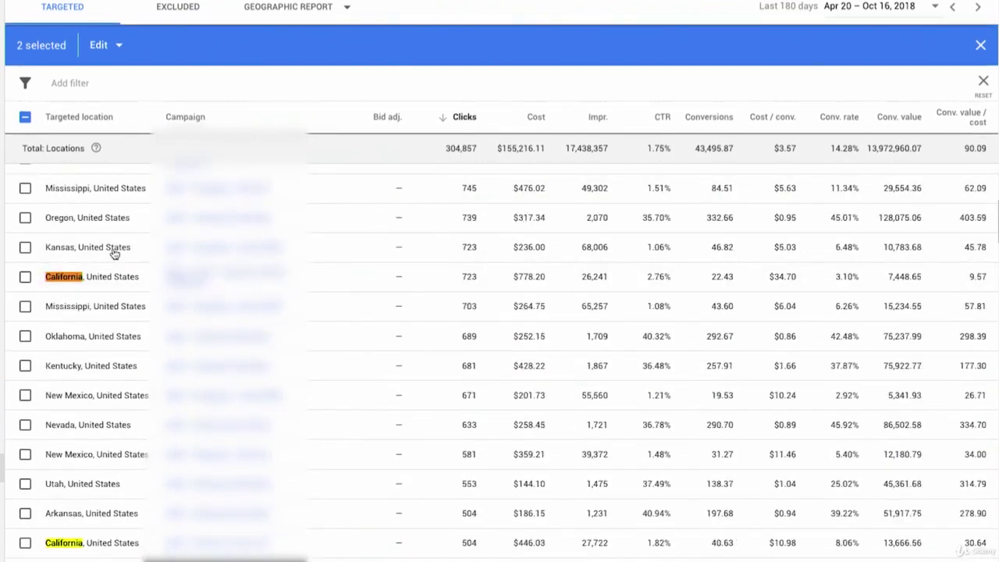
{"action": "left_click", "coordinate": [25, 276]}
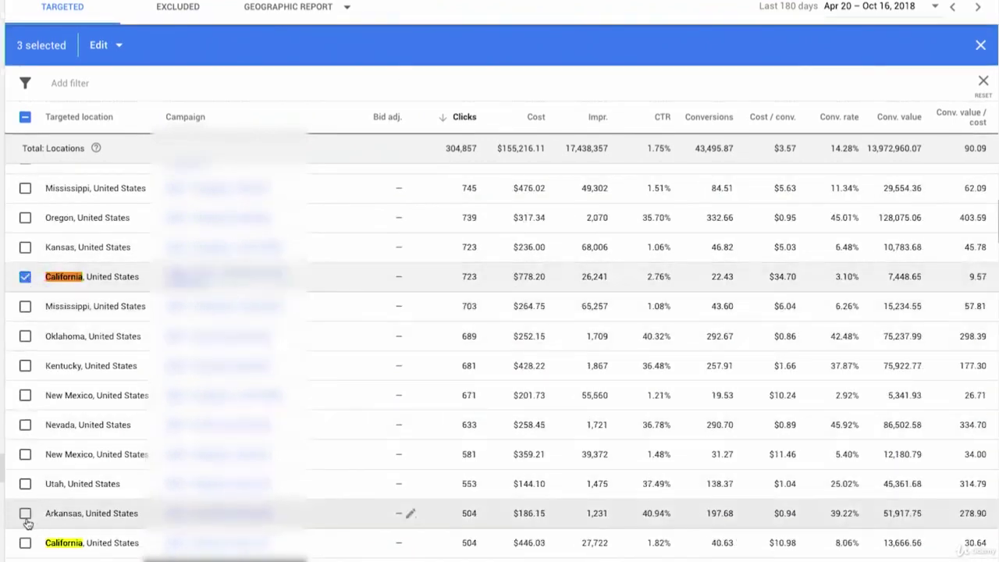
{"action": "left_click", "coordinate": [25, 543]}
{"action": "scroll", "coordinate": [164, 460], "scroll_direction": "down", "scroll_amount": 15}
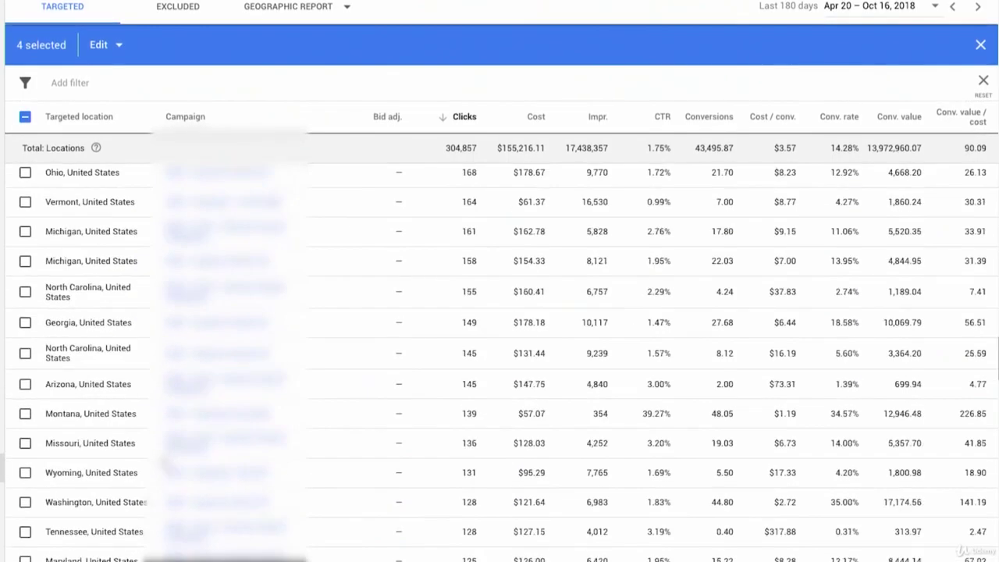
{"action": "scroll", "coordinate": [500, 351], "scroll_direction": "down", "scroll_amount": 15}
{"action": "scroll", "coordinate": [499, 351], "scroll_direction": "up", "scroll_amount": 10}
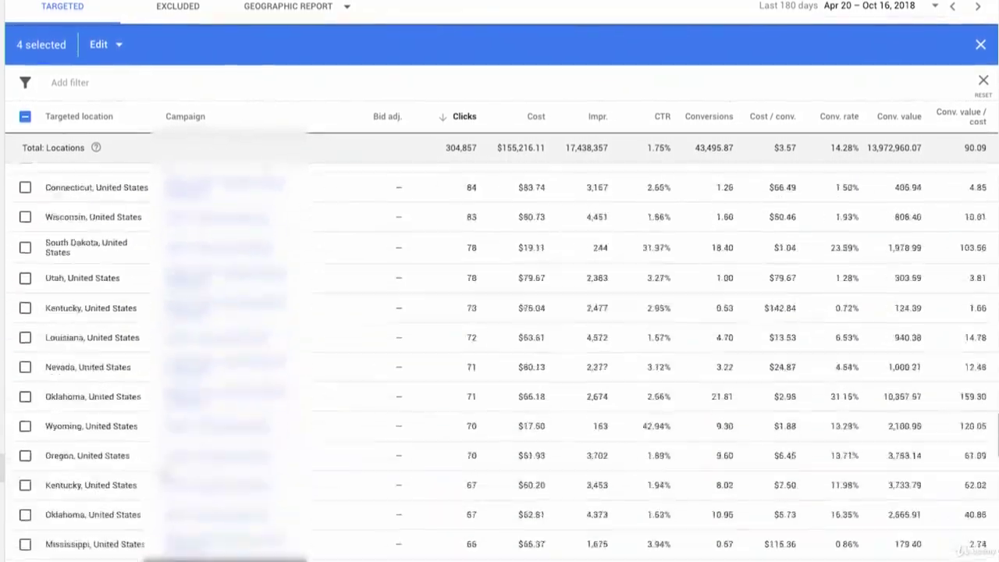
{"action": "scroll", "coordinate": [499, 351], "scroll_direction": "up", "scroll_amount": 20}
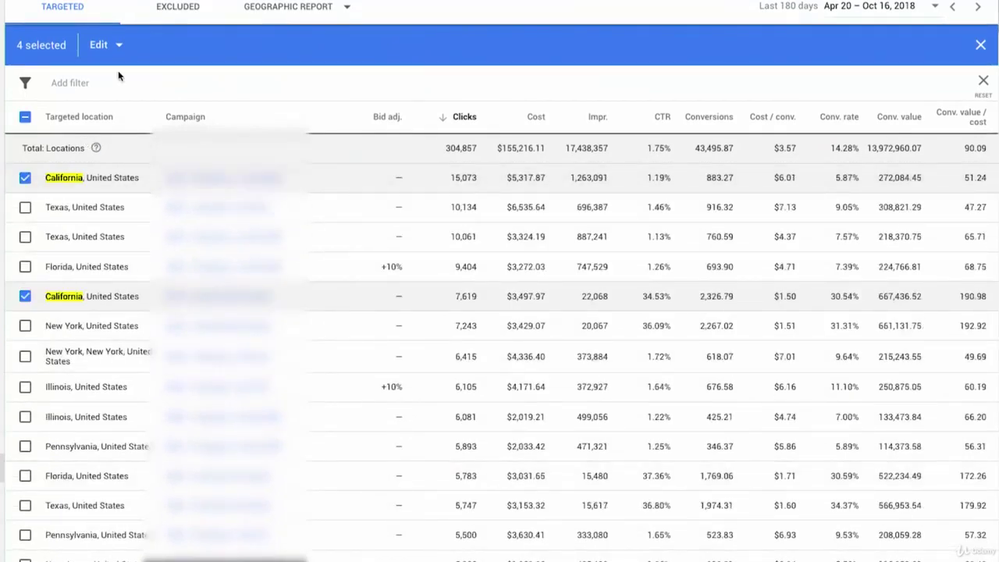
Step: Enter a 15% bid adjustment increase for the selected California locations
{"action": "left_click", "coordinate": [109, 45]}
{"action": "left_click", "coordinate": [104, 132]}
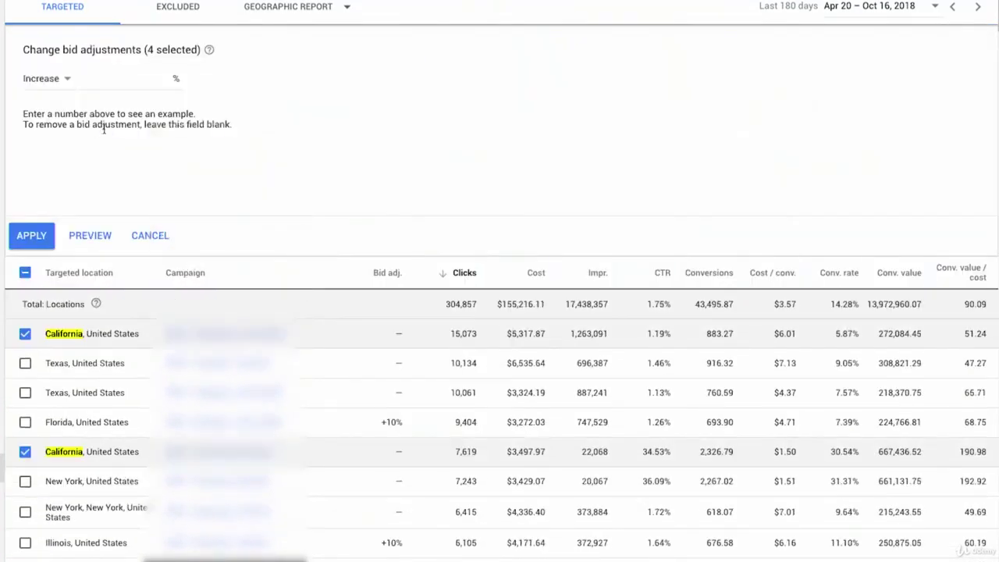
{"action": "left_click", "coordinate": [136, 83]}
{"action": "type", "text": "15"}
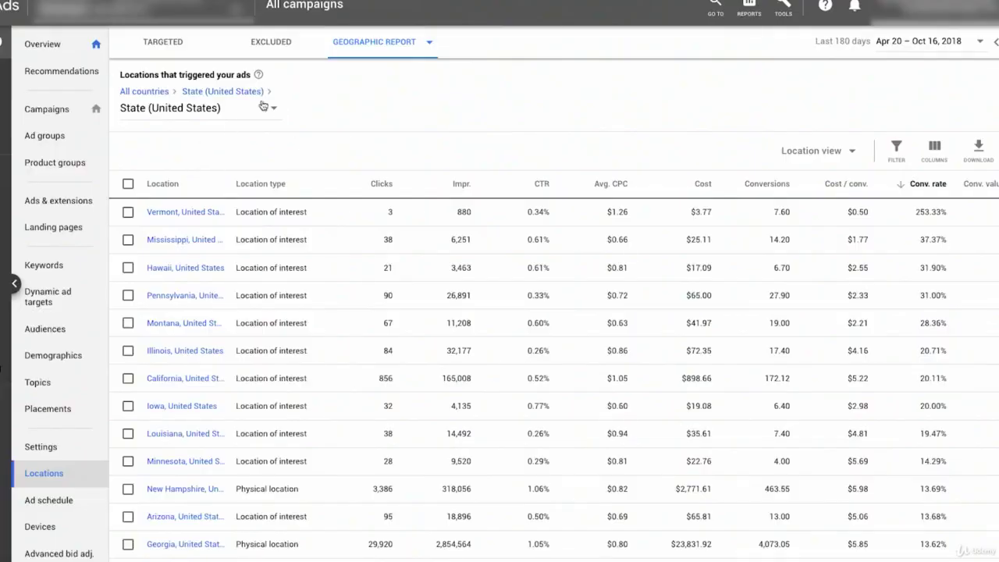
Step: Break the United States geographic report down by City, sort the cities by clicks and look through the list
{"action": "left_click", "coordinate": [275, 109]}
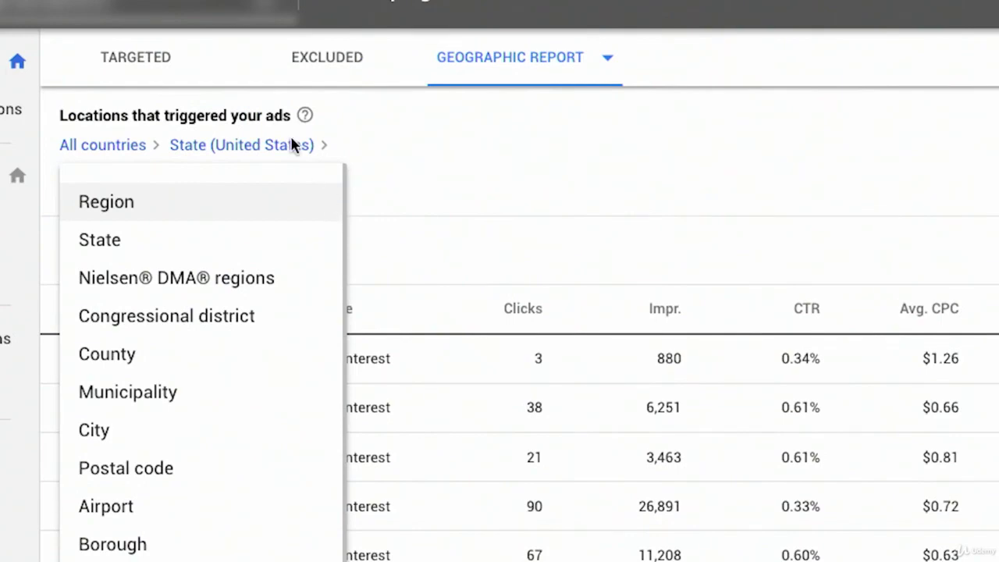
{"action": "left_click", "coordinate": [224, 445]}
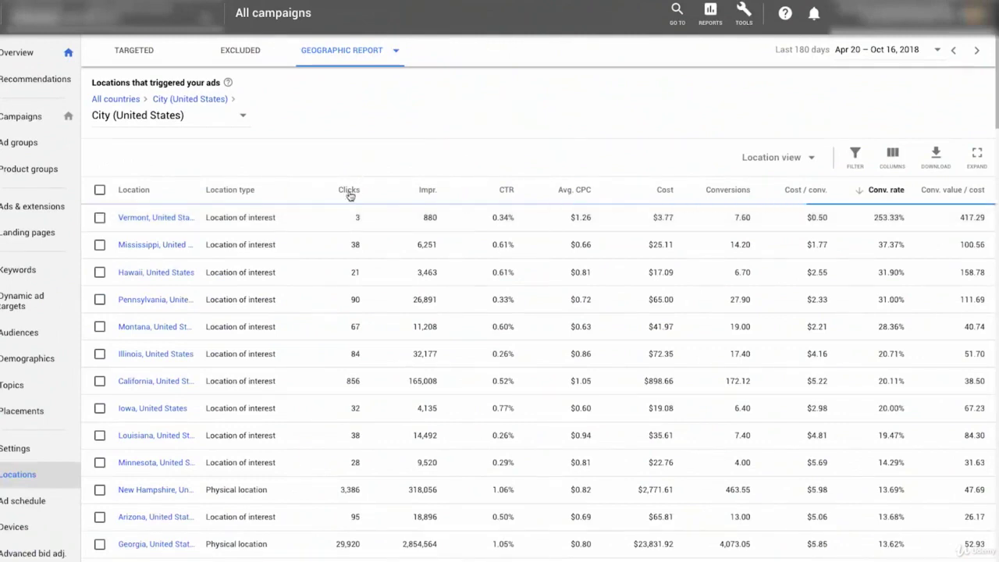
{"action": "mouse_move", "coordinate": [350, 196]}
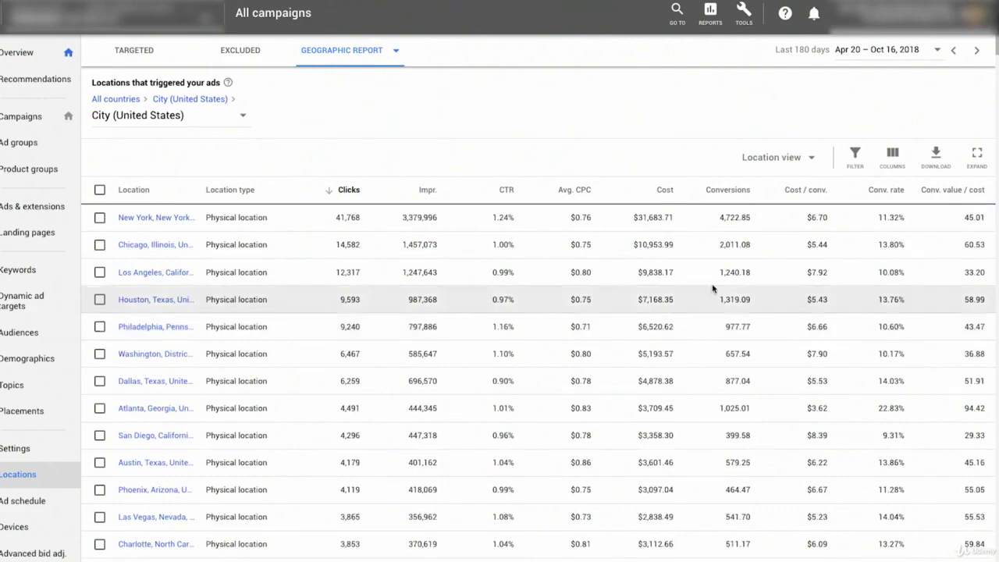
{"action": "scroll", "coordinate": [660, 344], "scroll_direction": "down", "scroll_amount": 10}
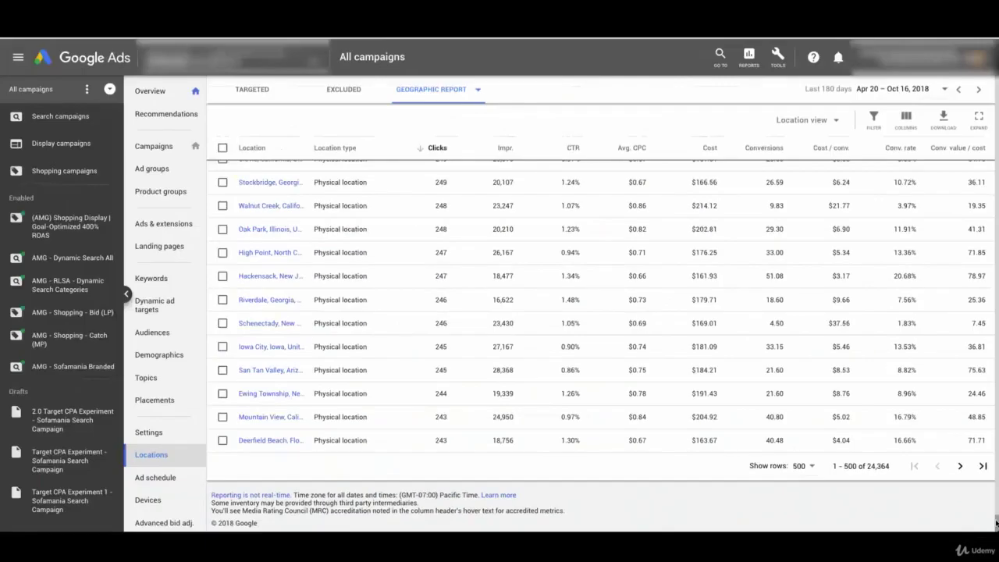
{"action": "scroll", "coordinate": [985, 165], "scroll_direction": "up", "scroll_amount": 10}
{"action": "scroll", "coordinate": [986, 165], "scroll_direction": "up", "scroll_amount": 15}
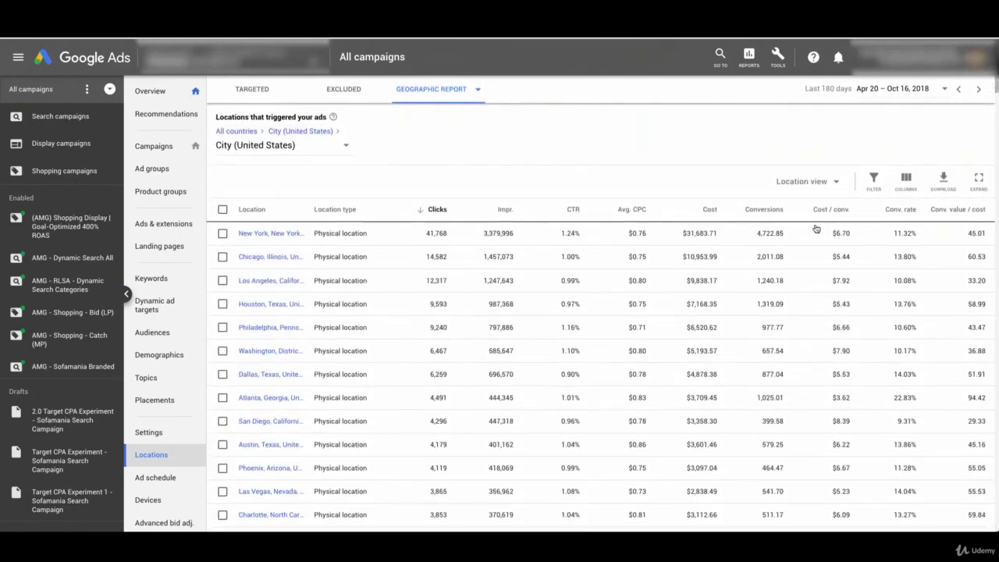